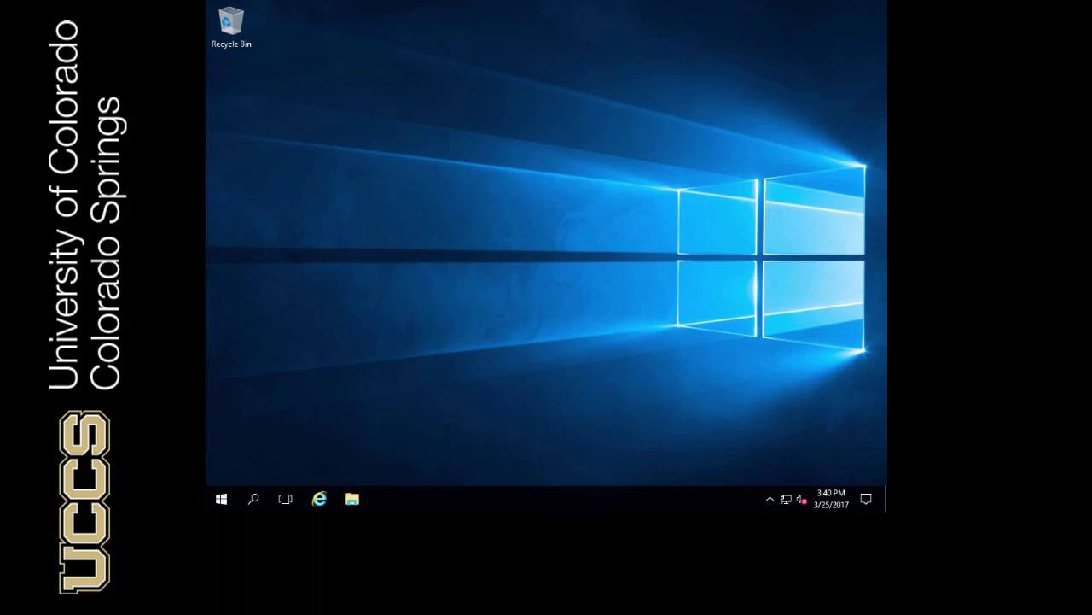
Open Group Policy Management from the Windows Administrative Tools
{"action": "left_click", "coordinate": [222, 501]}
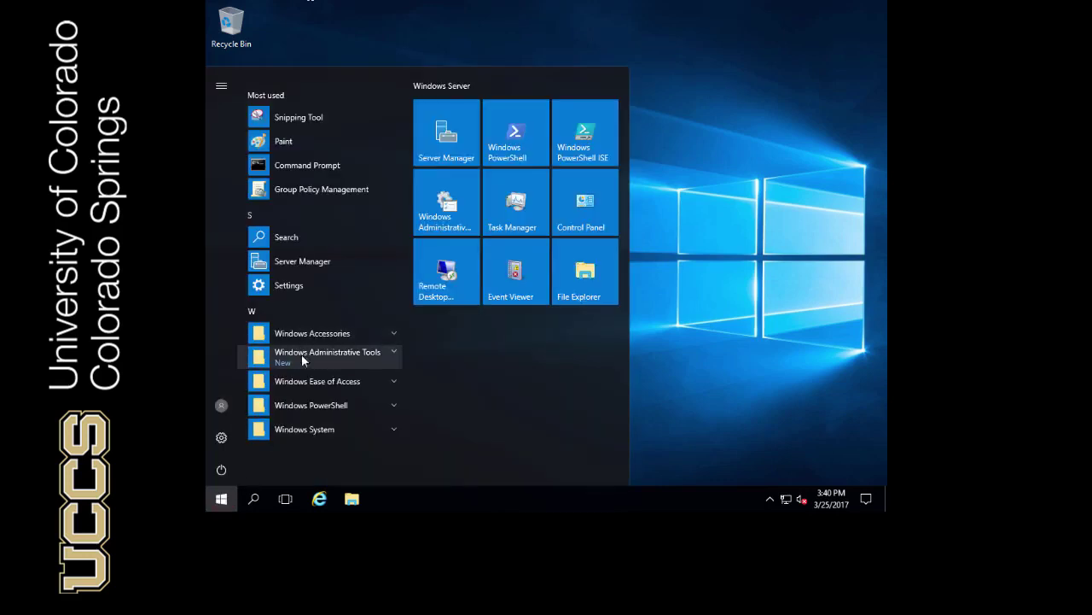
{"action": "left_click", "coordinate": [382, 351]}
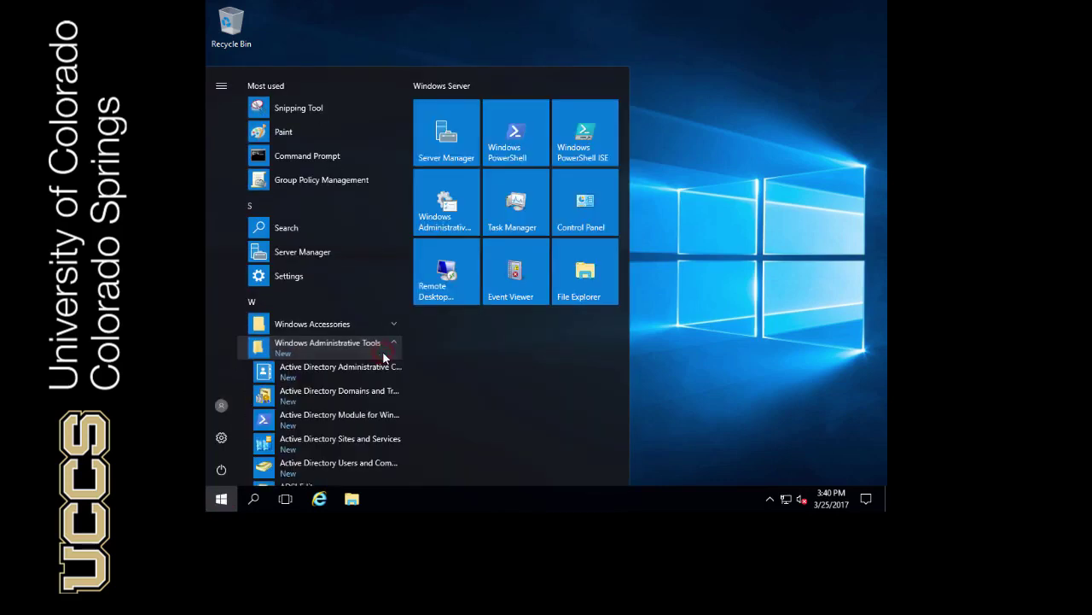
{"action": "scroll", "coordinate": [358, 430], "scroll_direction": "down", "scroll_amount": 2}
{"action": "scroll", "coordinate": [358, 430], "scroll_direction": "down", "scroll_amount": 6}
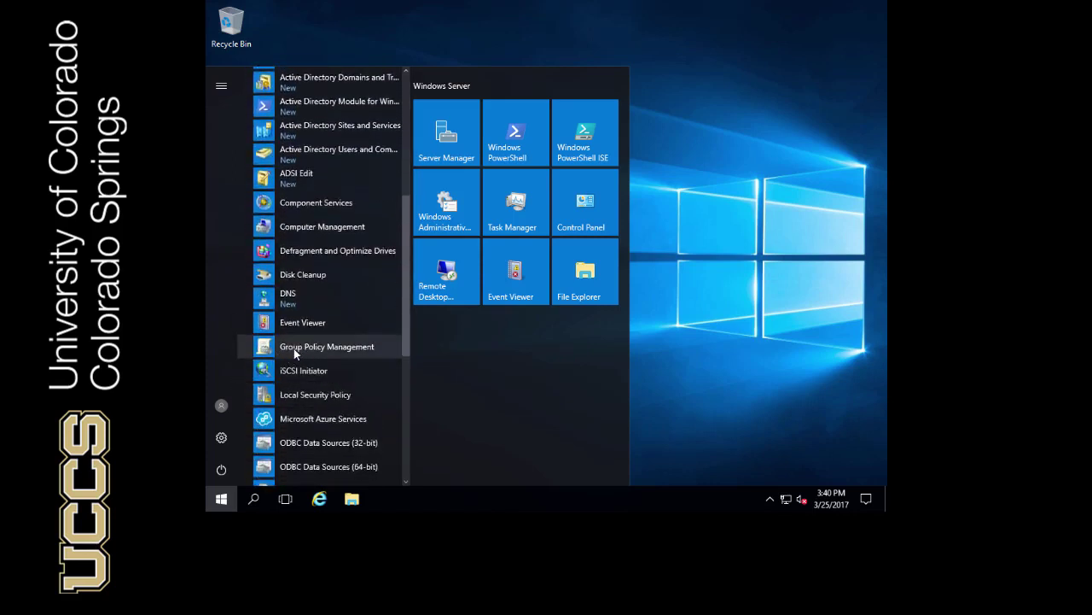
{"action": "left_click", "coordinate": [293, 349]}
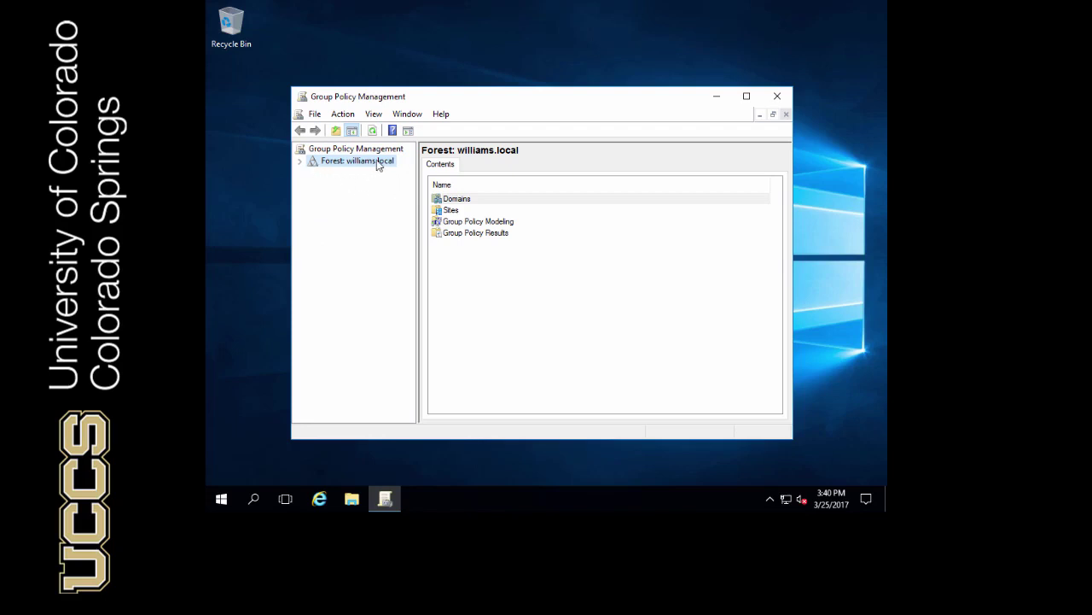
Expand the forest down to the williams.local domain, show its Default Domain Policy, and maximize the console window
{"action": "left_click", "coordinate": [297, 161]}
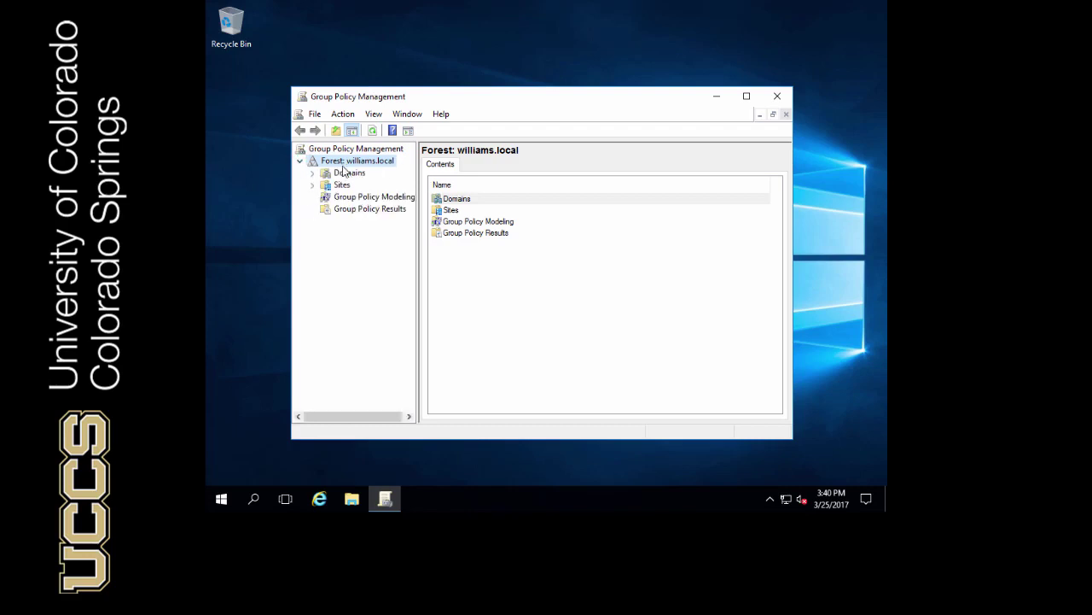
{"action": "left_click", "coordinate": [312, 173]}
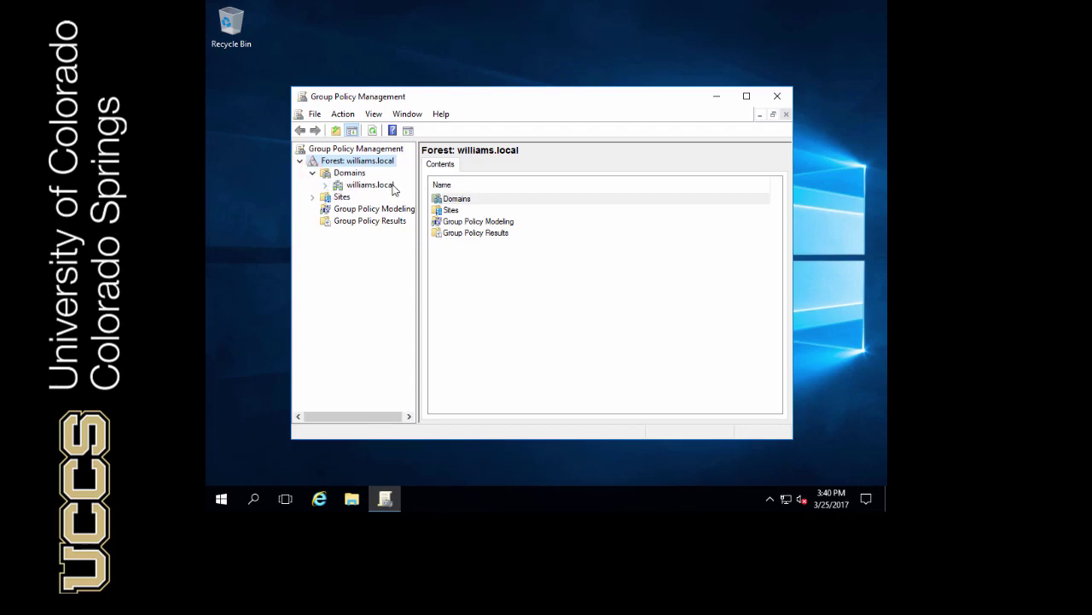
{"action": "left_click", "coordinate": [325, 186]}
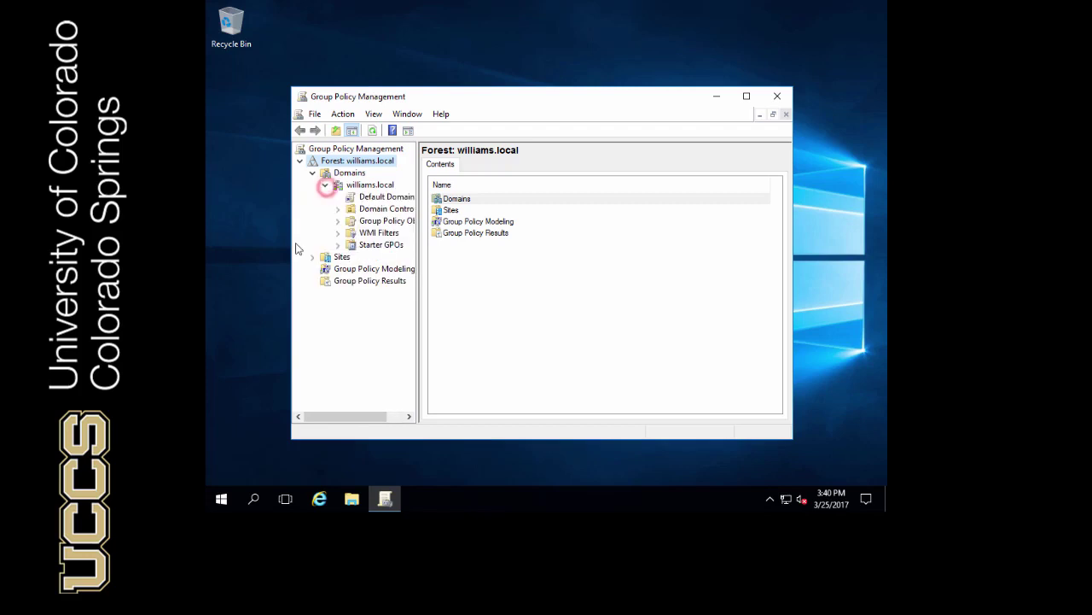
{"action": "left_click", "coordinate": [384, 197]}
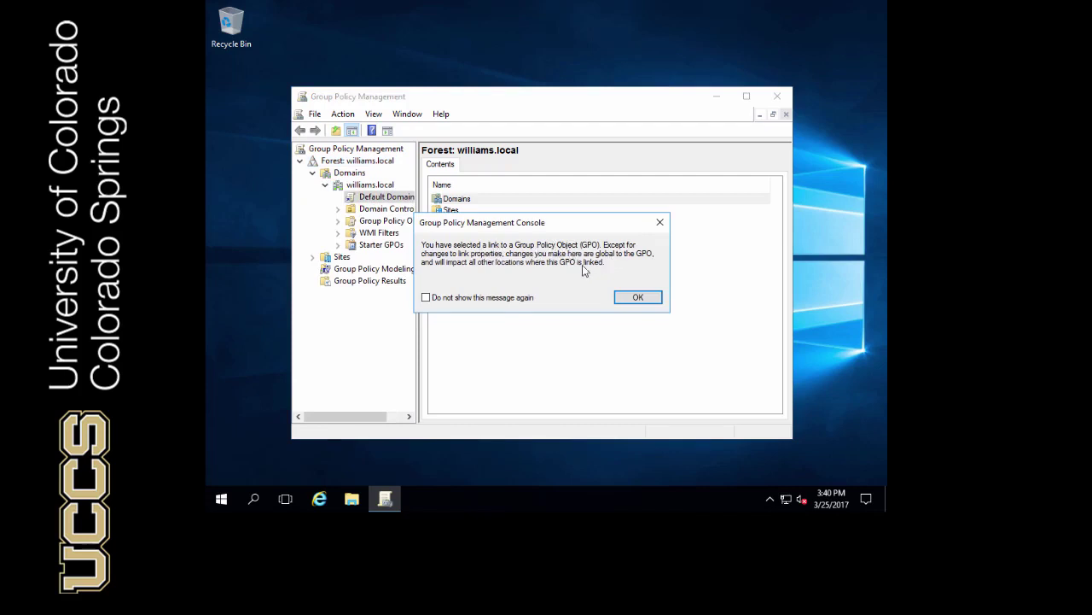
{"action": "left_click", "coordinate": [636, 298]}
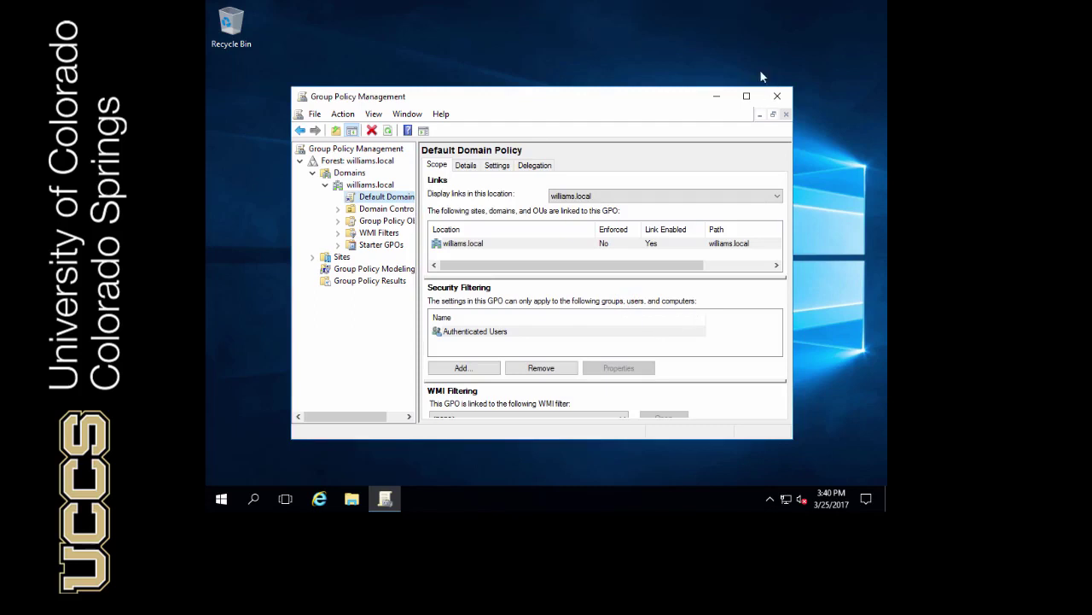
{"action": "left_click", "coordinate": [746, 95]}
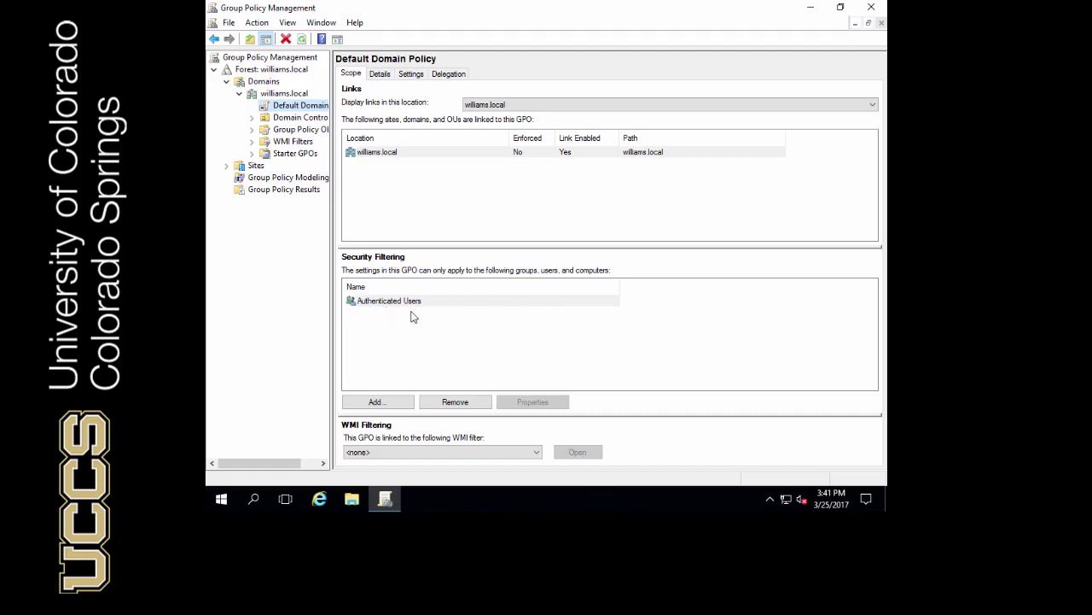
Expand the Domain Controllers and Group Policy Objects containers, and open the Default Domain Policy for editing
{"action": "left_click", "coordinate": [252, 117]}
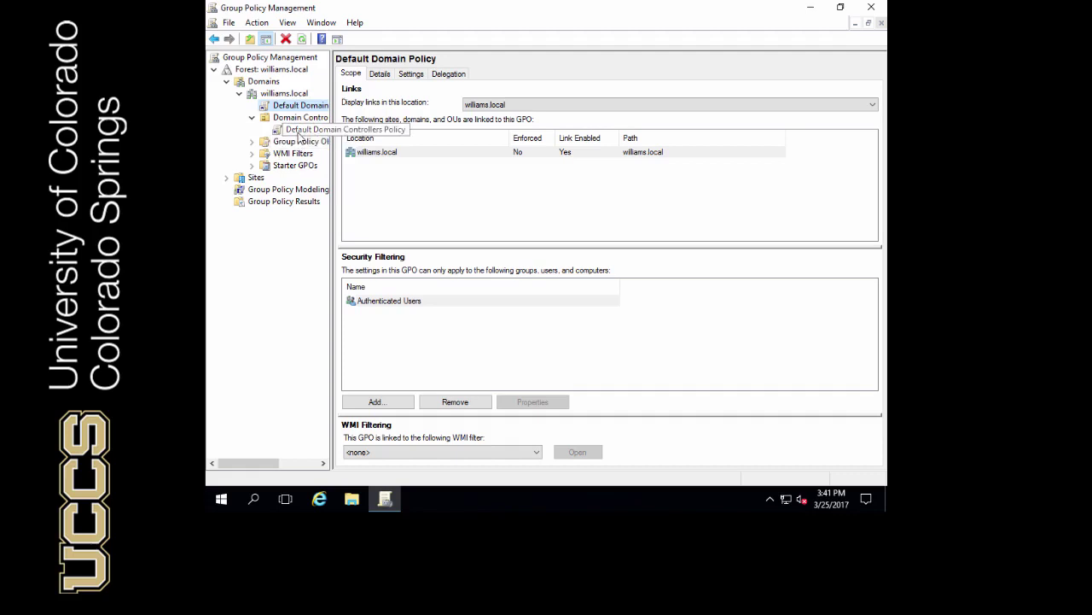
{"action": "left_click", "coordinate": [250, 142]}
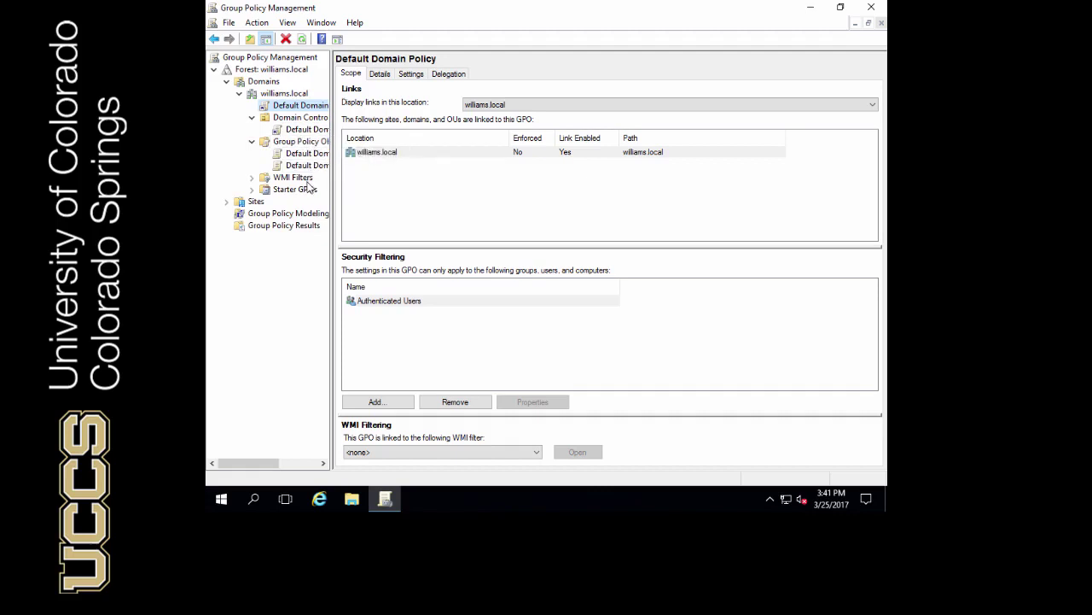
{"action": "right_click", "coordinate": [300, 107]}
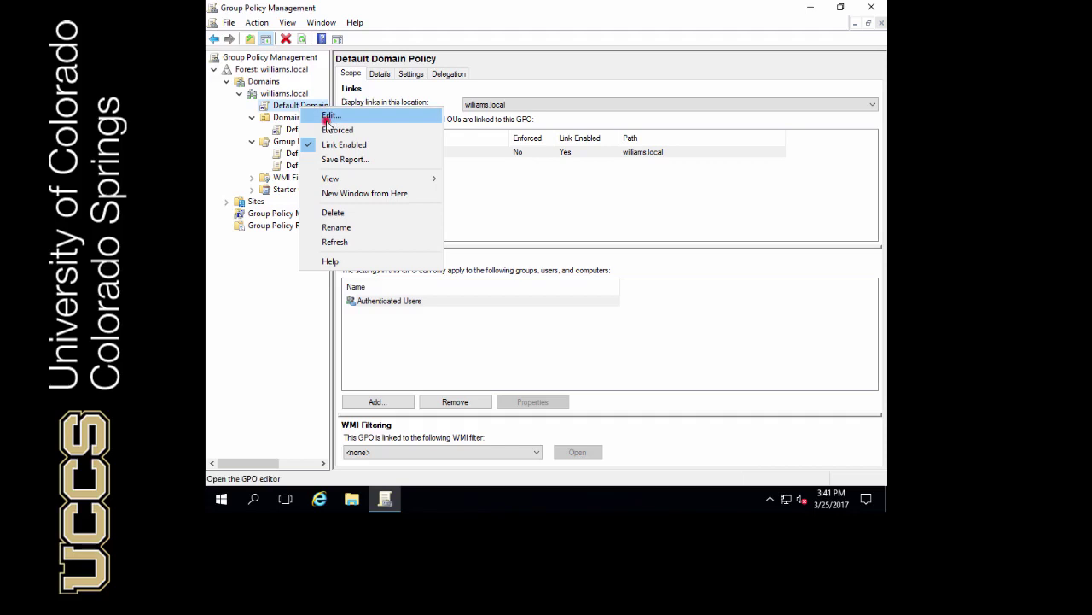
{"action": "left_click", "coordinate": [330, 117]}
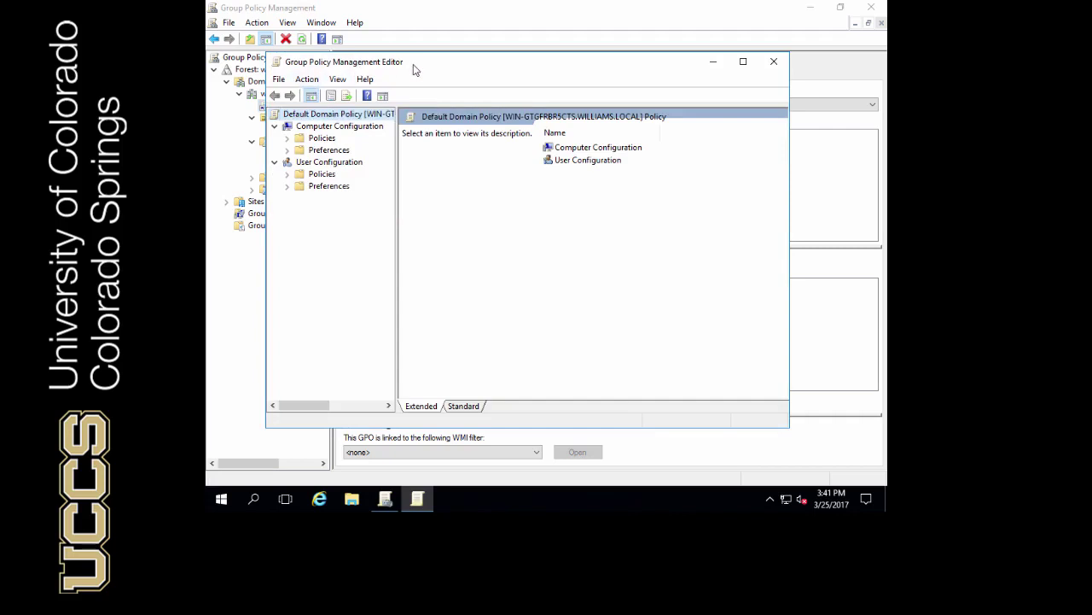
Expand the Computer and User Configuration policies, show the computer's Windows Security Settings, and enlarge the tree pane and editor window
{"action": "left_click", "coordinate": [287, 138]}
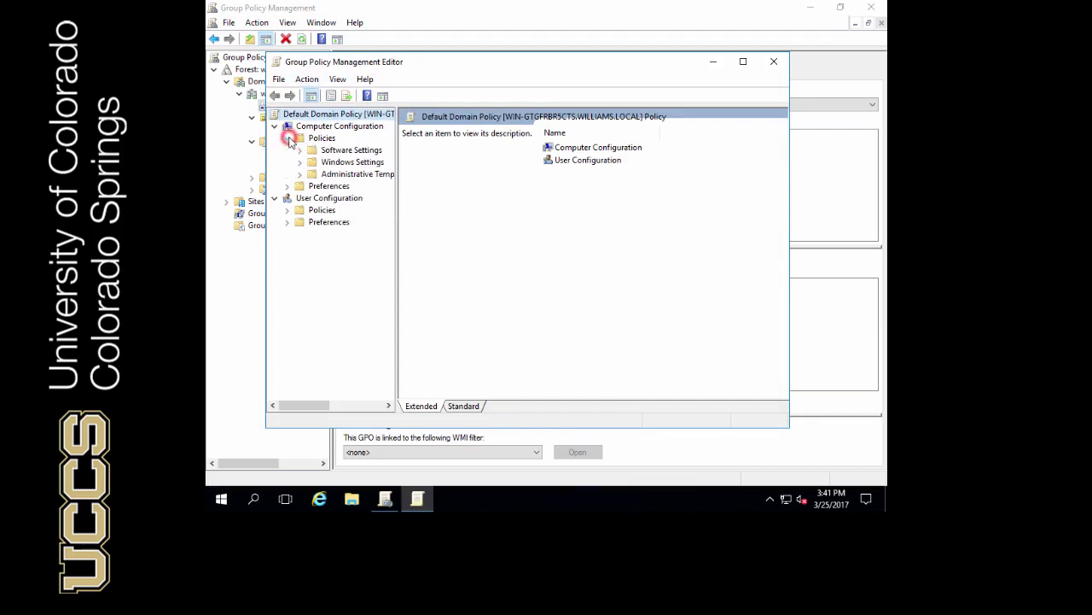
{"action": "left_click", "coordinate": [287, 209]}
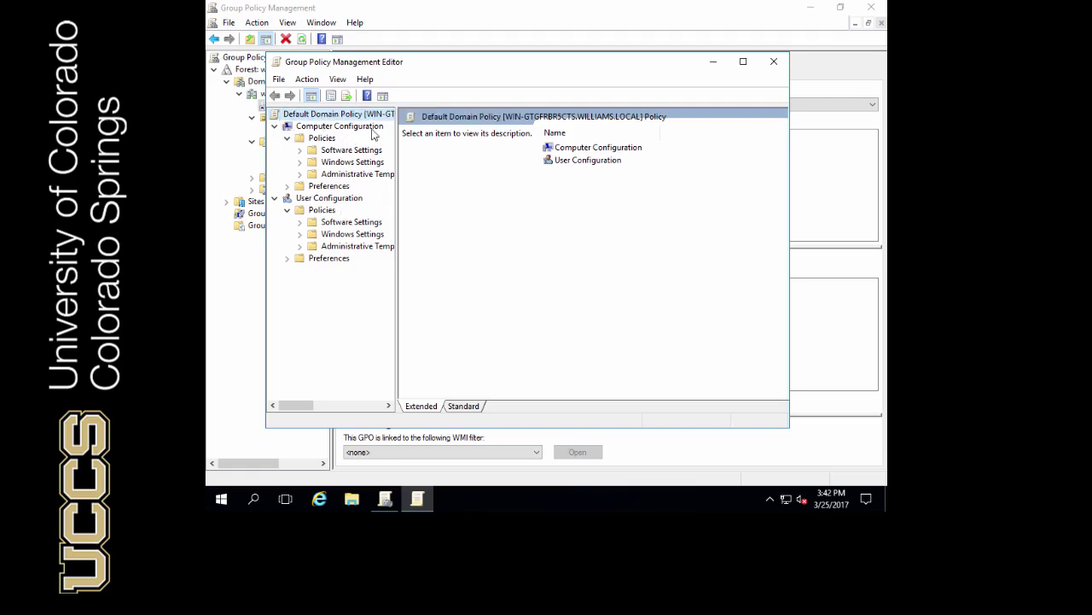
{"action": "left_click", "coordinate": [301, 161]}
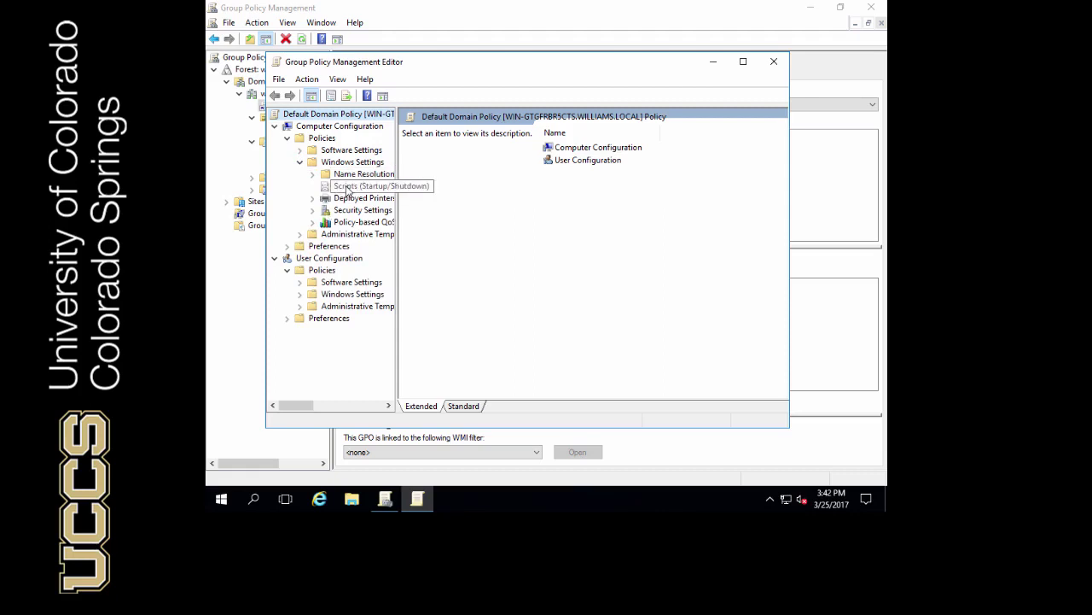
{"action": "left_click", "coordinate": [346, 211]}
{"action": "left_click", "coordinate": [312, 211]}
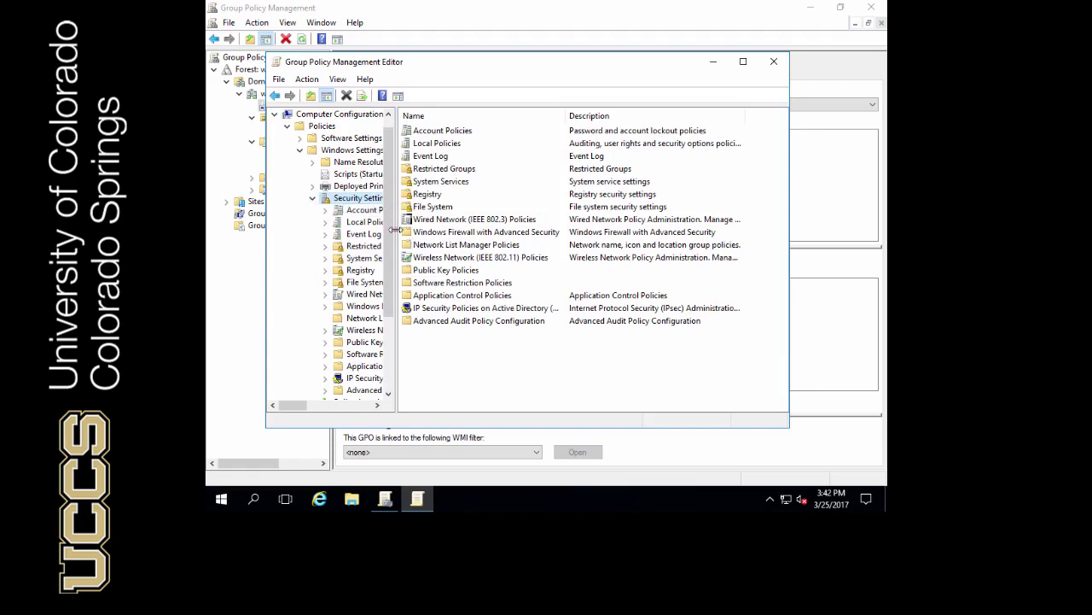
{"action": "left_click_drag", "start_coordinate": [395, 228], "coordinate": [499, 231]}
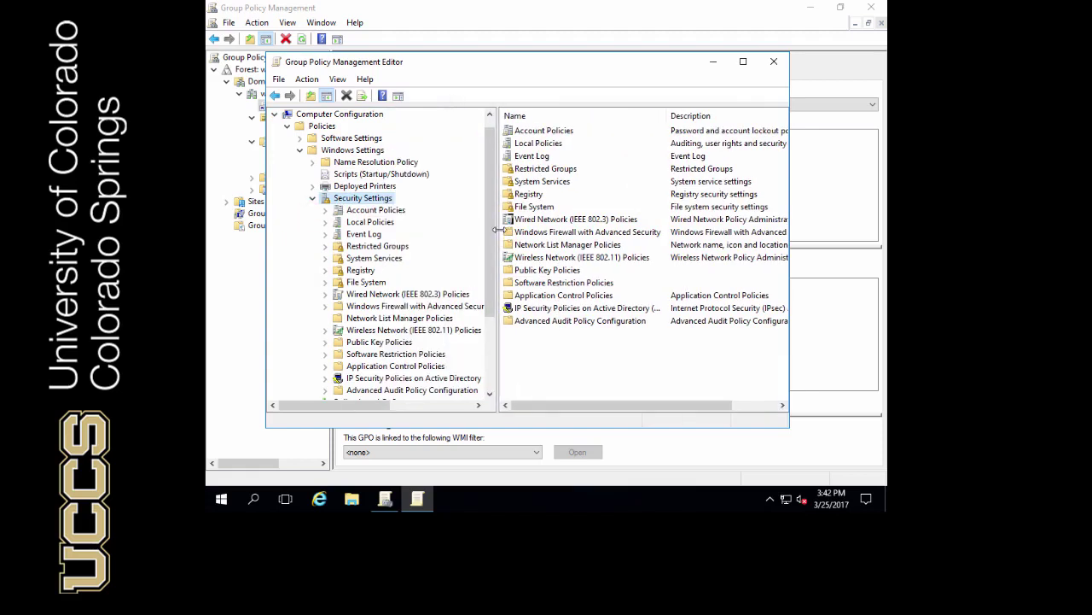
{"action": "left_click", "coordinate": [744, 61]}
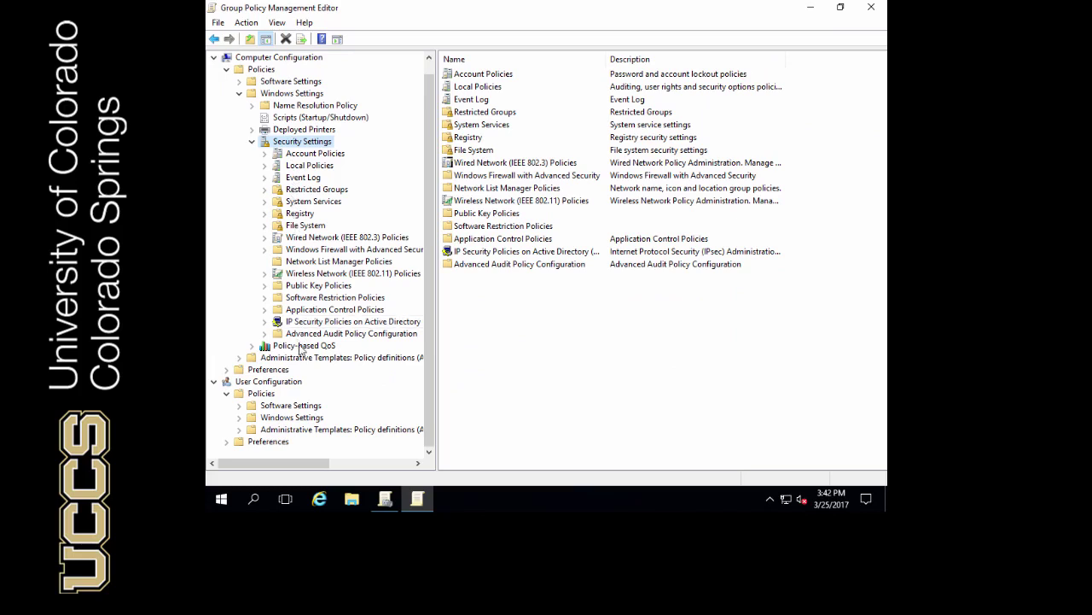
Expand Account Policies, File System and Windows Firewall under Security Settings, and show the Password Policy settings
{"action": "left_click", "coordinate": [297, 141]}
{"action": "left_click", "coordinate": [265, 154]}
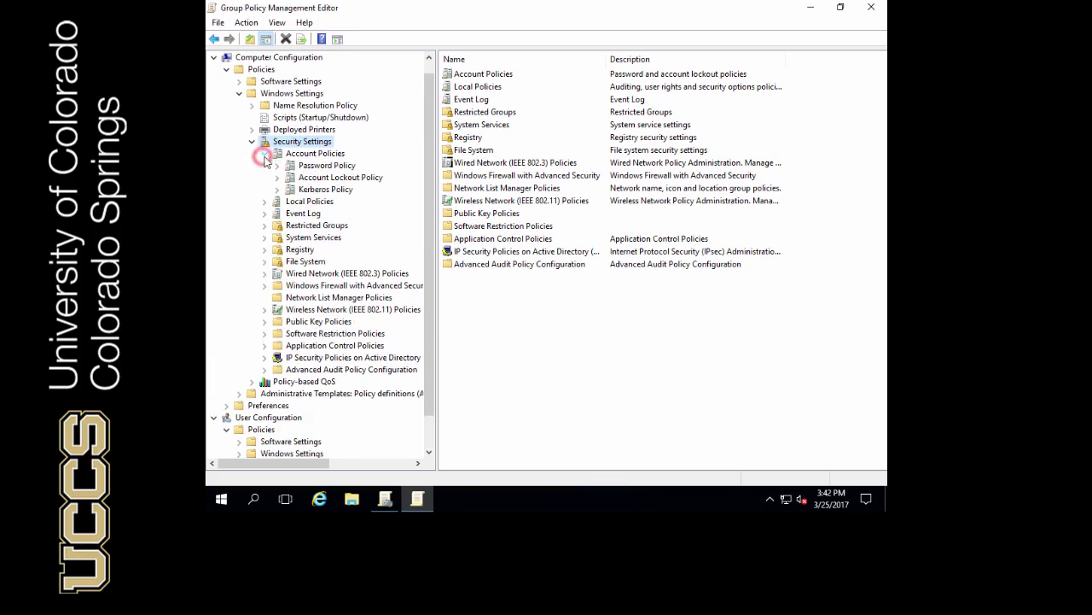
{"action": "left_click", "coordinate": [267, 235]}
{"action": "left_click", "coordinate": [264, 261]}
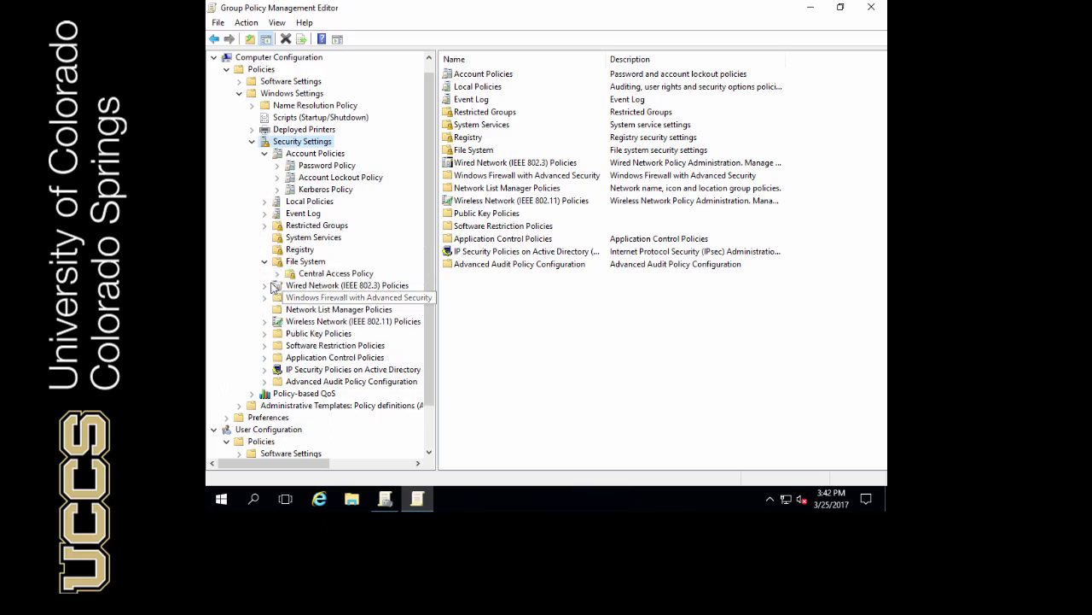
{"action": "left_click", "coordinate": [265, 285]}
{"action": "left_click", "coordinate": [264, 298]}
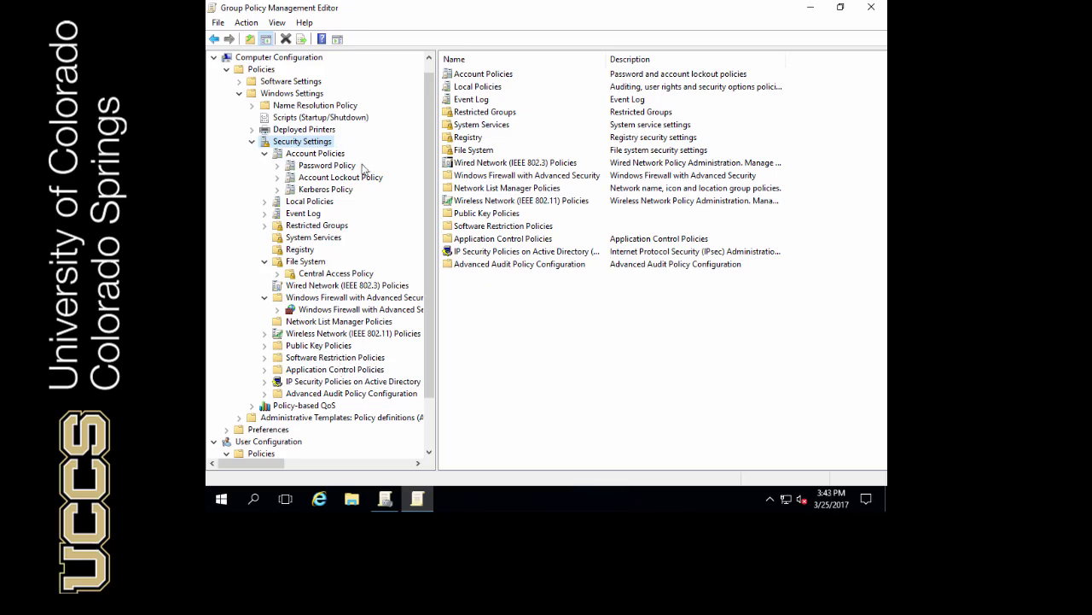
{"action": "left_click", "coordinate": [328, 166]}
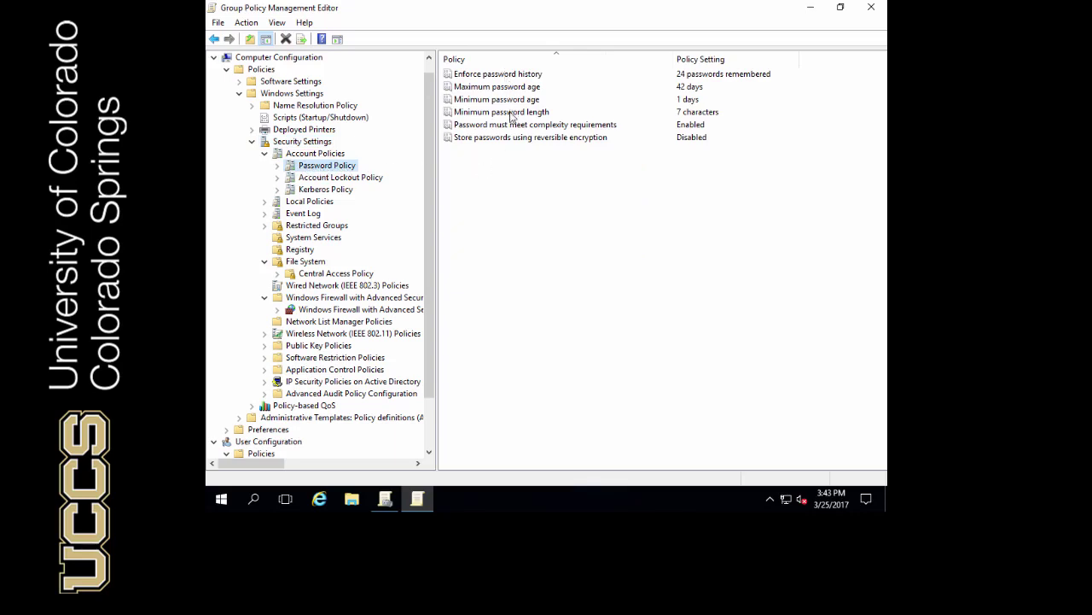
Set the Minimum password length policy to 12 characters
{"action": "left_click", "coordinate": [482, 78]}
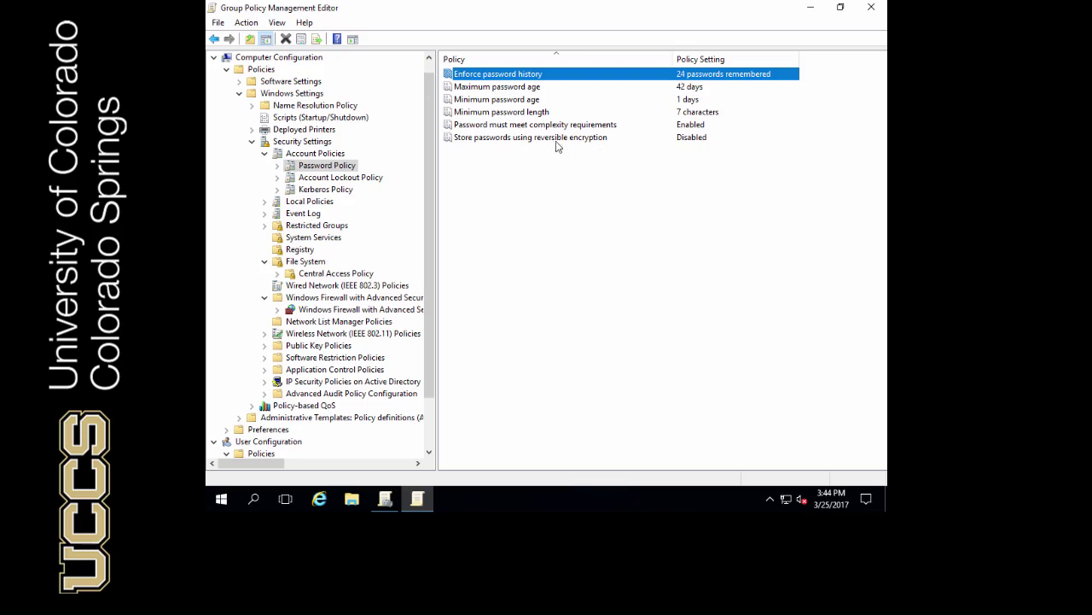
{"action": "left_click", "coordinate": [705, 137]}
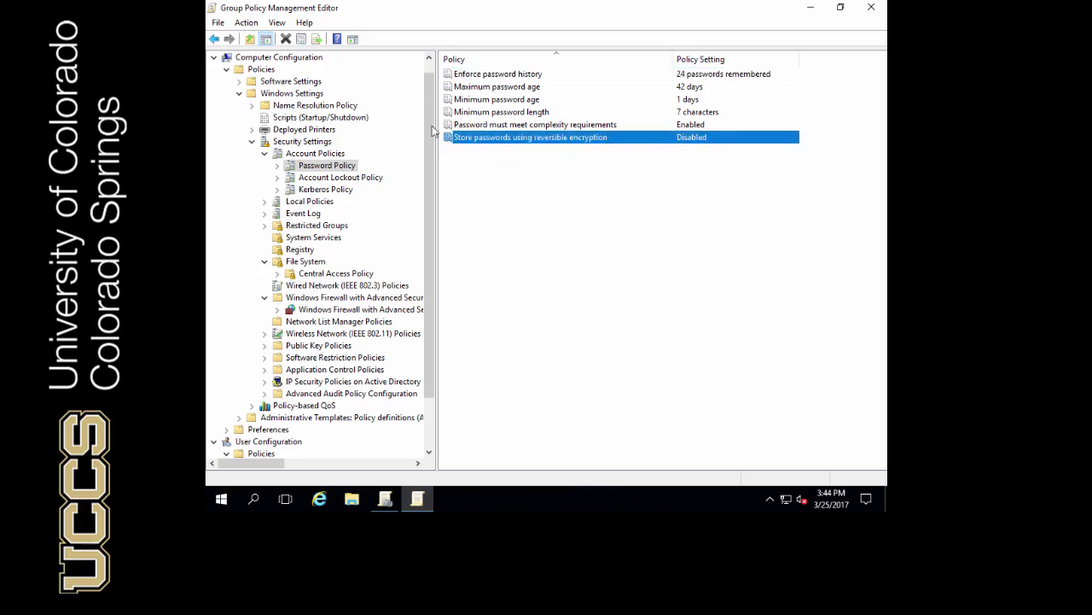
{"action": "left_click", "coordinate": [482, 101]}
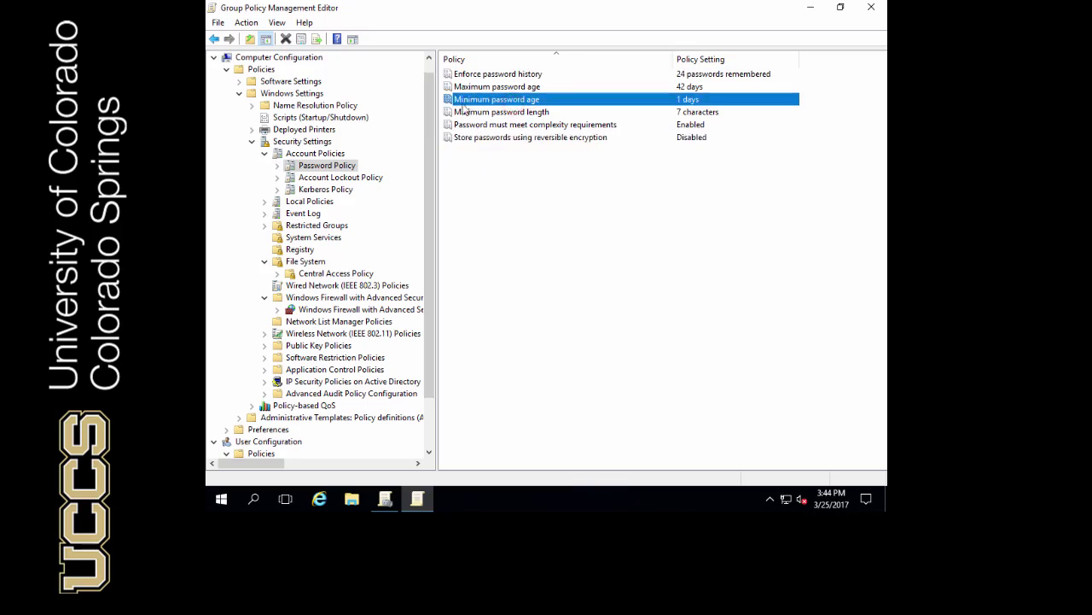
{"action": "left_click", "coordinate": [475, 115]}
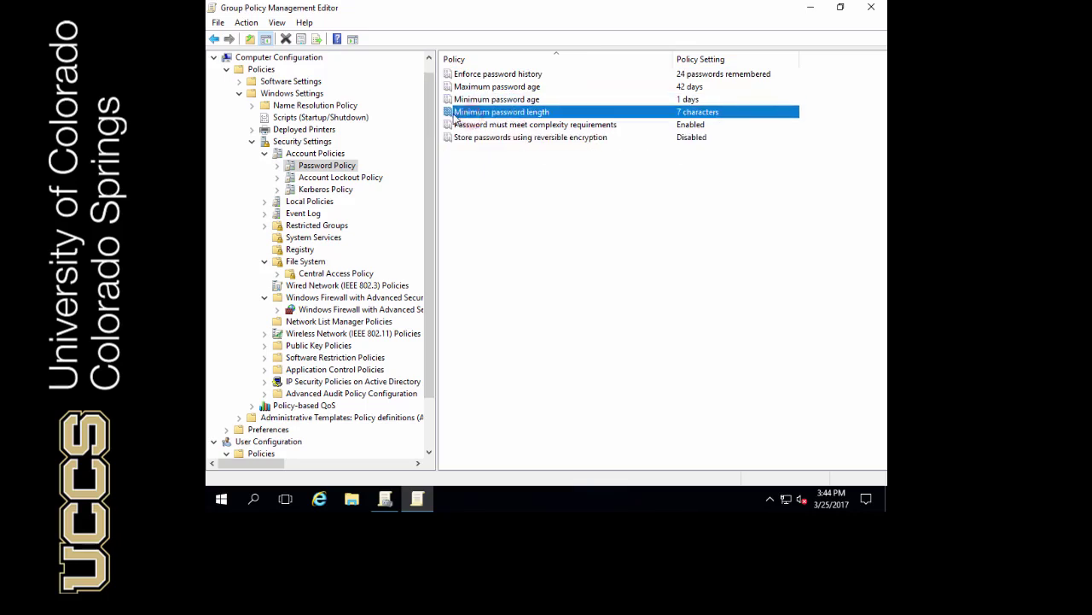
{"action": "double_click", "coordinate": [713, 113]}
{"action": "left_click", "coordinate": [454, 185]}
{"action": "double_click", "coordinate": [454, 186]}
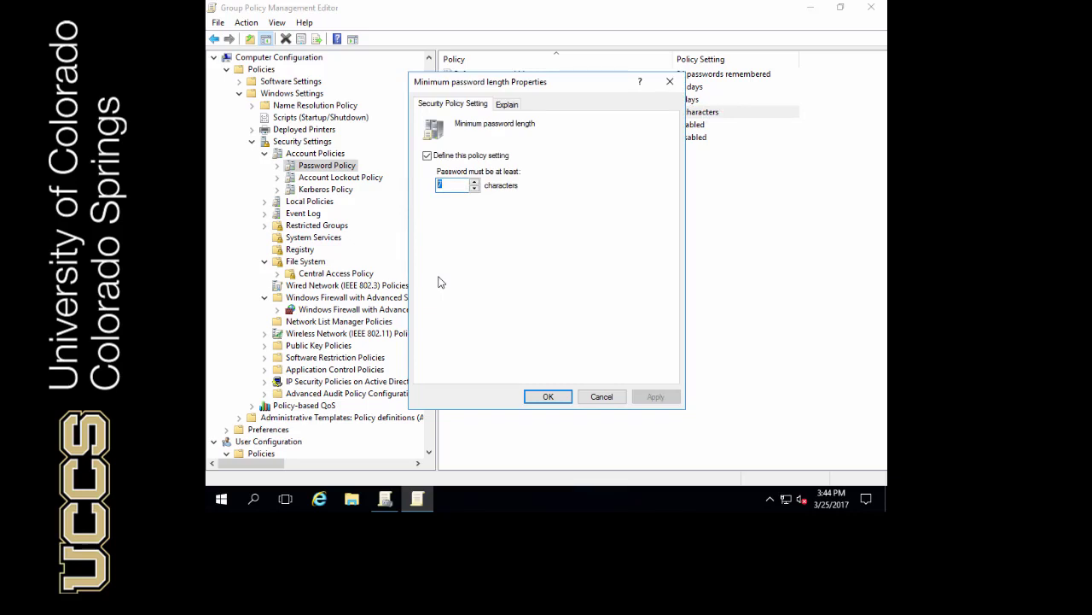
{"action": "type", "text": "12"}
{"action": "left_click", "coordinate": [569, 400]}
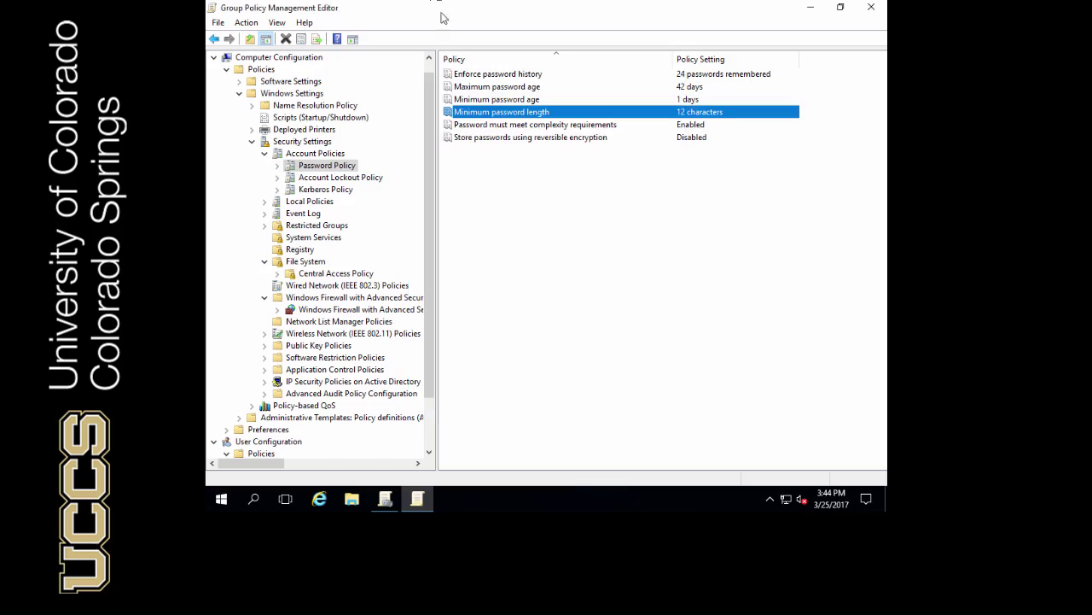
Set the "Password must meet complexity requirements" policy to Disabled
{"action": "left_click", "coordinate": [492, 129]}
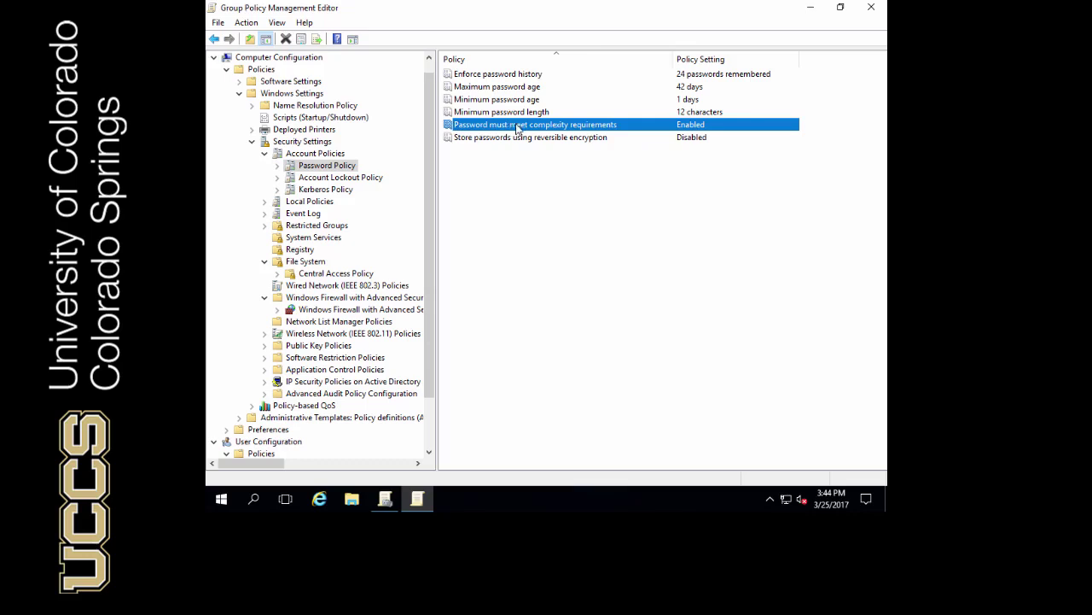
{"action": "left_click", "coordinate": [481, 113]}
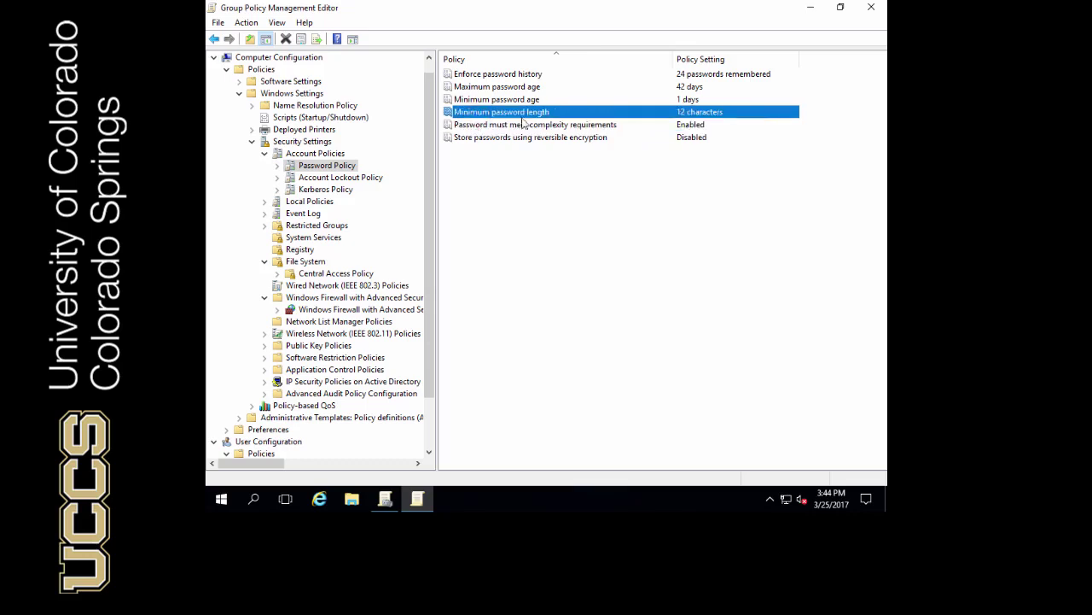
{"action": "double_click", "coordinate": [562, 125]}
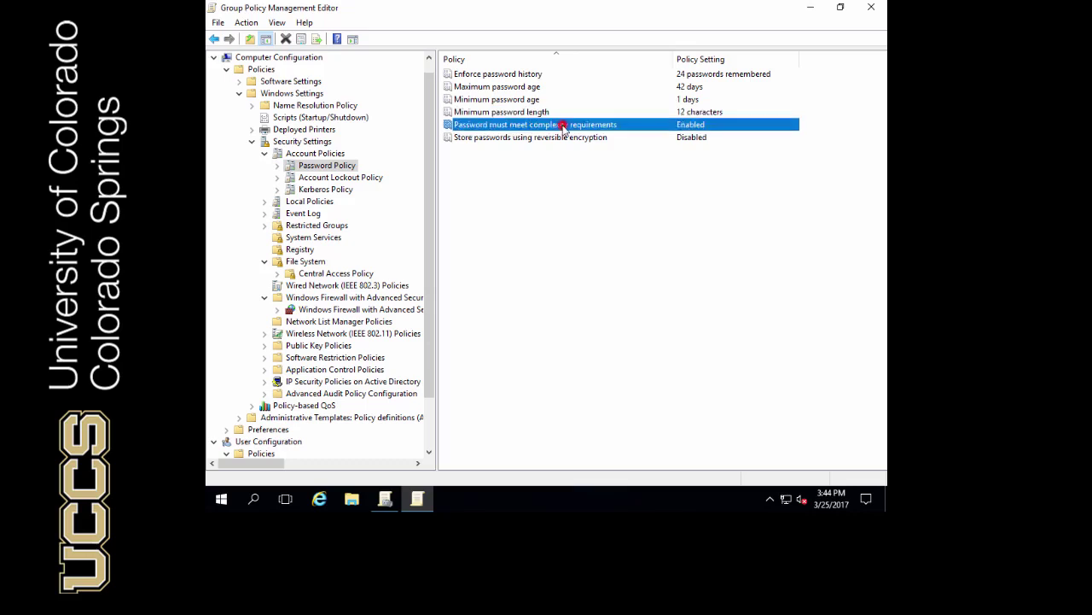
{"action": "left_click", "coordinate": [441, 186]}
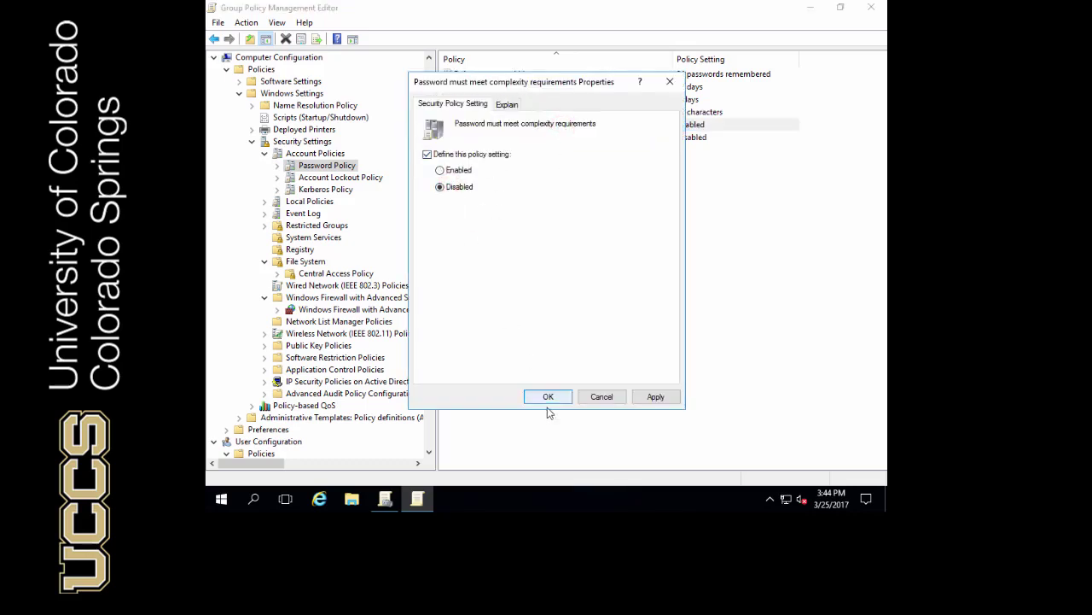
{"action": "left_click", "coordinate": [547, 396]}
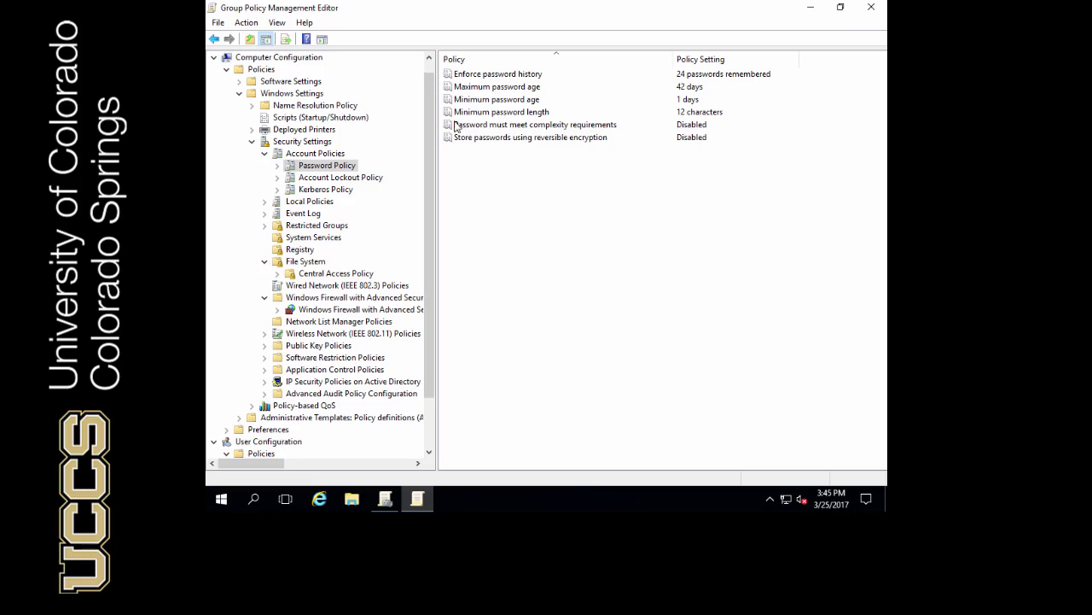
Close the Group Policy Management windows and open Active Directory Users and Computers from the Windows Administrative Tools
{"action": "left_click", "coordinate": [870, 9]}
{"action": "left_click", "coordinate": [870, 8]}
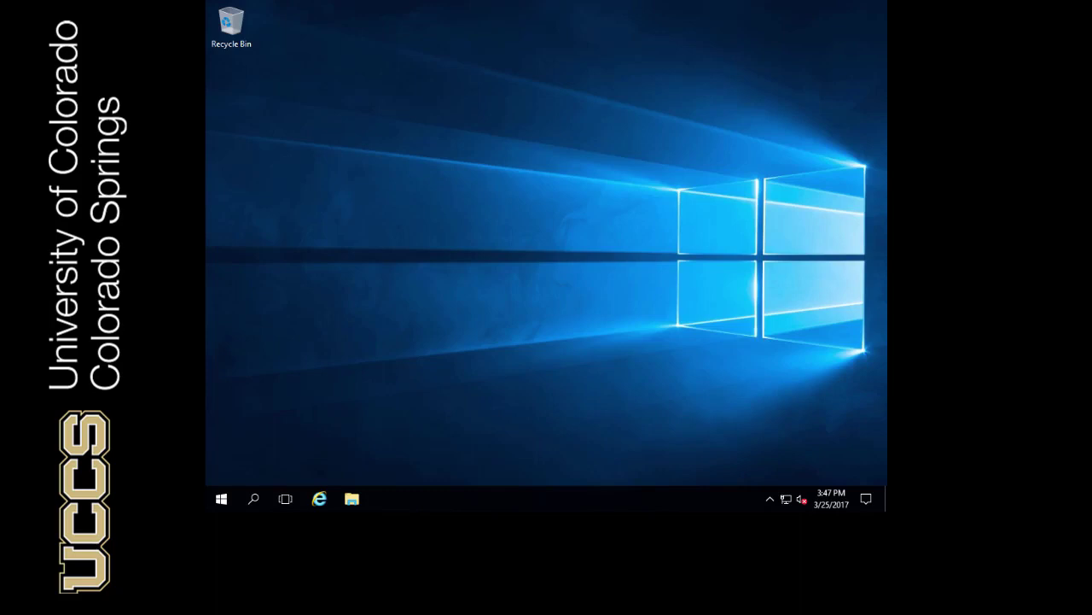
{"action": "left_click", "coordinate": [221, 499]}
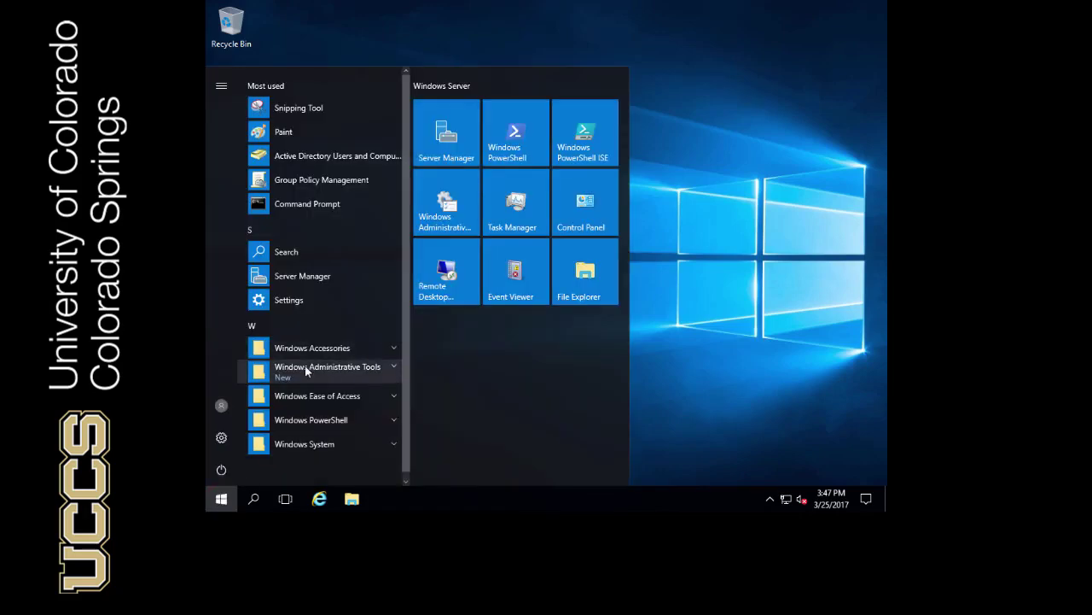
{"action": "left_click", "coordinate": [380, 368]}
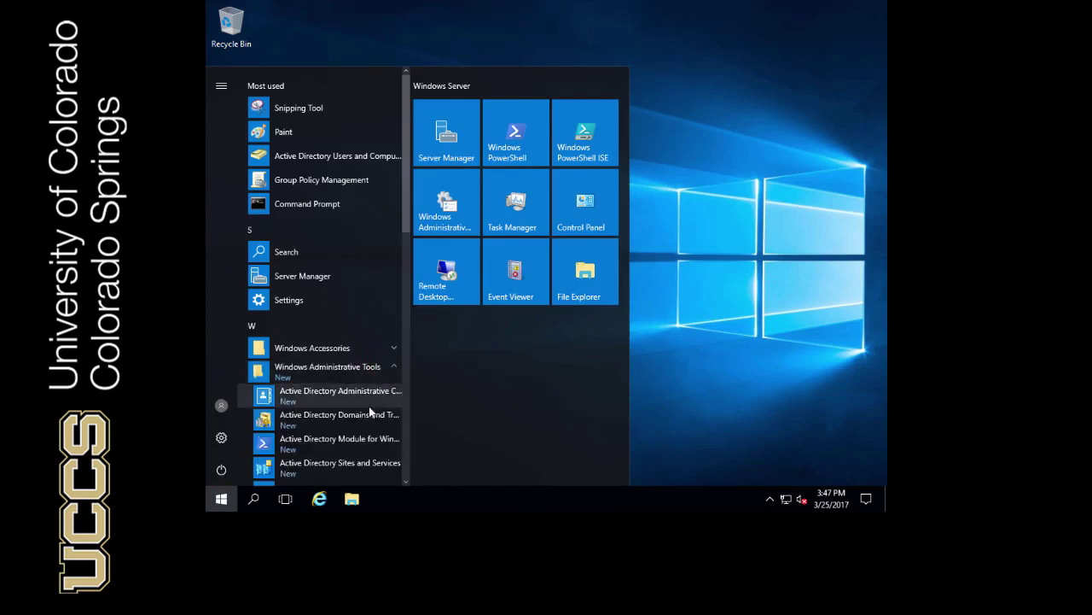
{"action": "scroll", "coordinate": [363, 462], "scroll_direction": "down", "scroll_amount": 2}
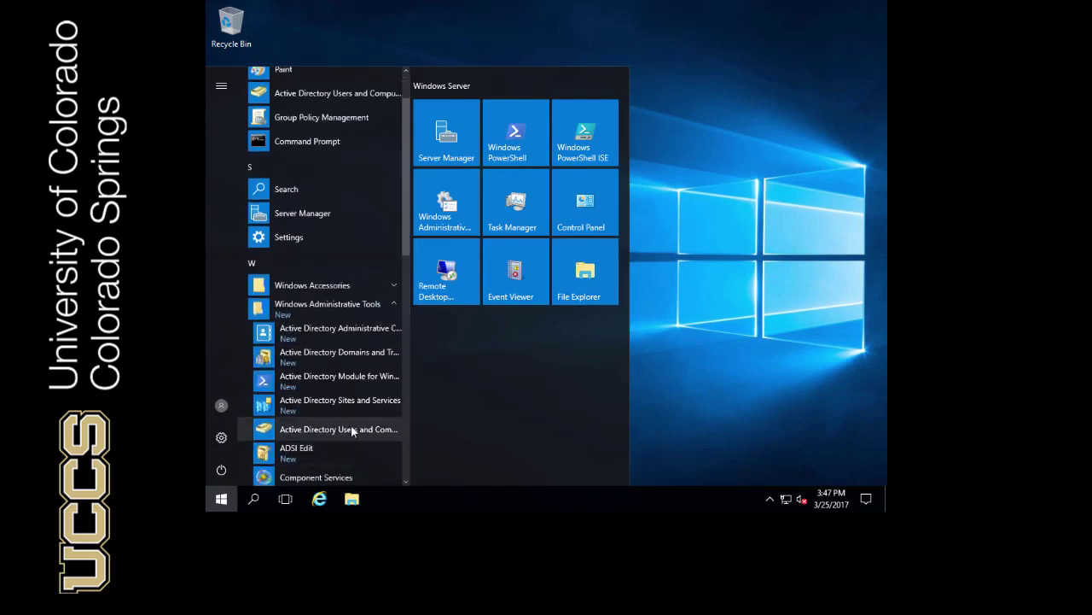
{"action": "left_click", "coordinate": [380, 431]}
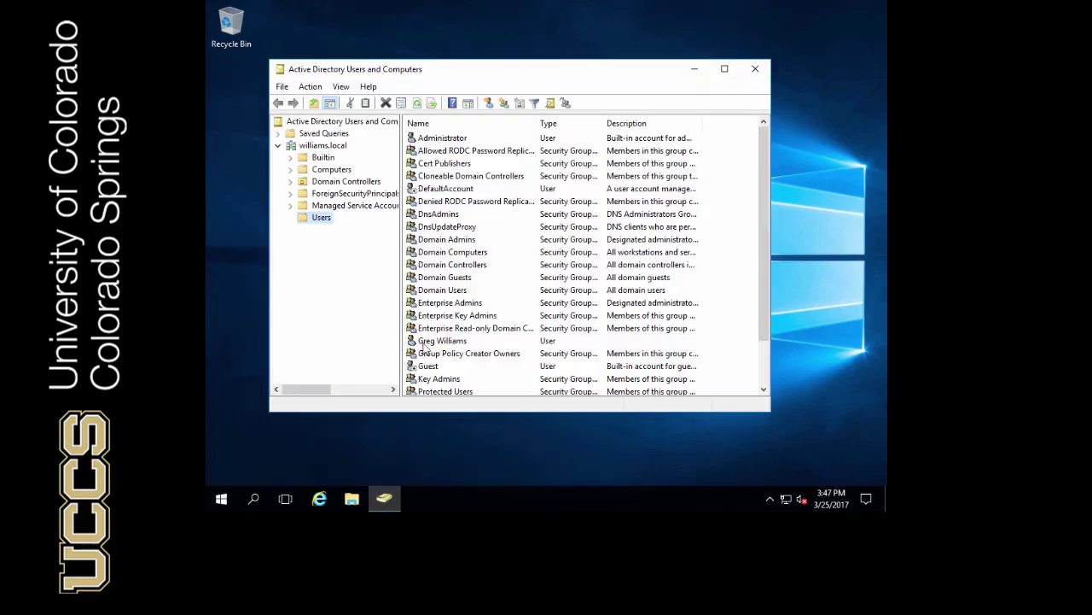
Try to reset the password of the personal user account in Users, entering and confirming a new password without requiring a change at next logon
{"action": "left_click", "coordinate": [424, 341]}
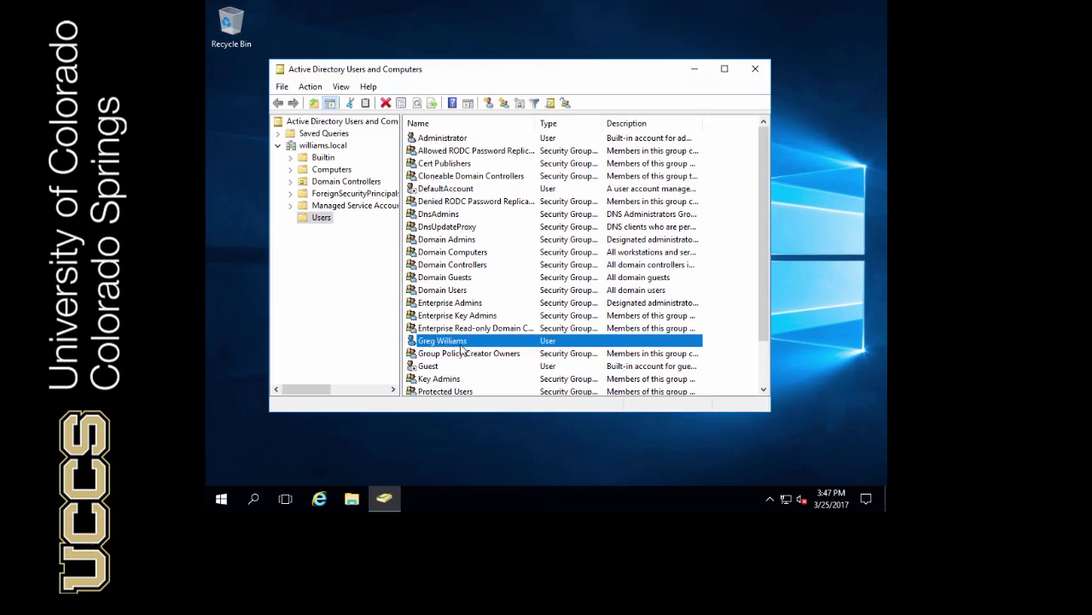
{"action": "right_click", "coordinate": [457, 348]}
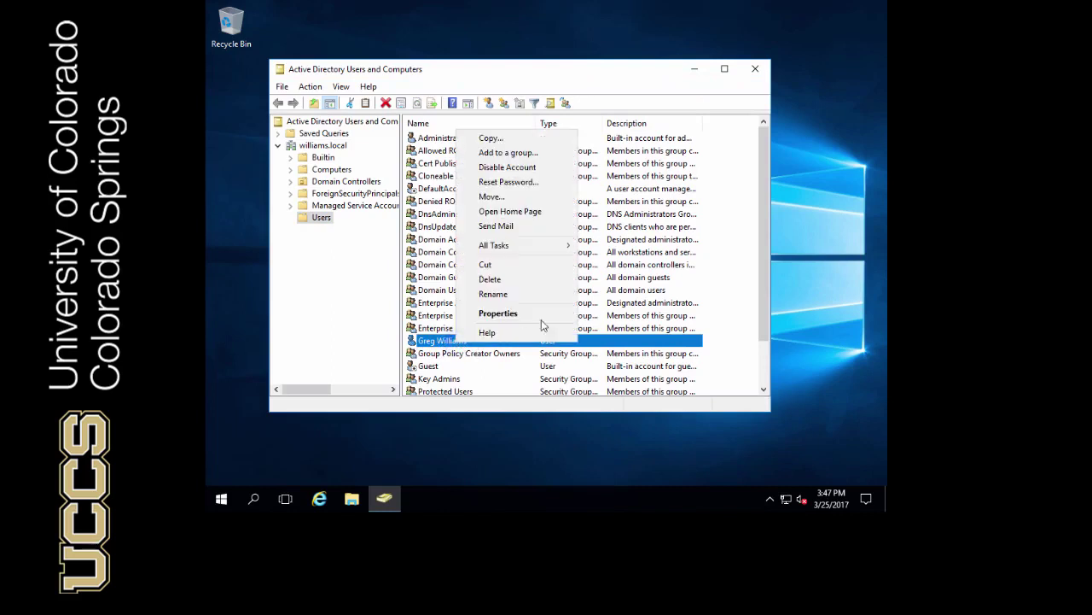
{"action": "left_click", "coordinate": [508, 181]}
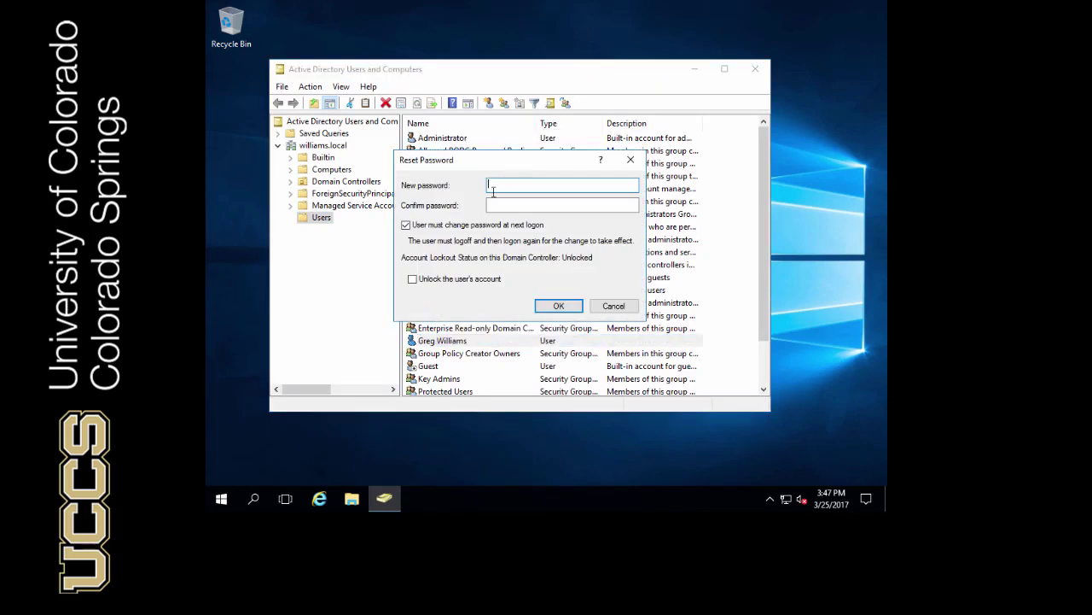
{"action": "left_click", "coordinate": [421, 227]}
{"action": "left_click", "coordinate": [546, 186]}
{"action": "key", "text": "Tab"}
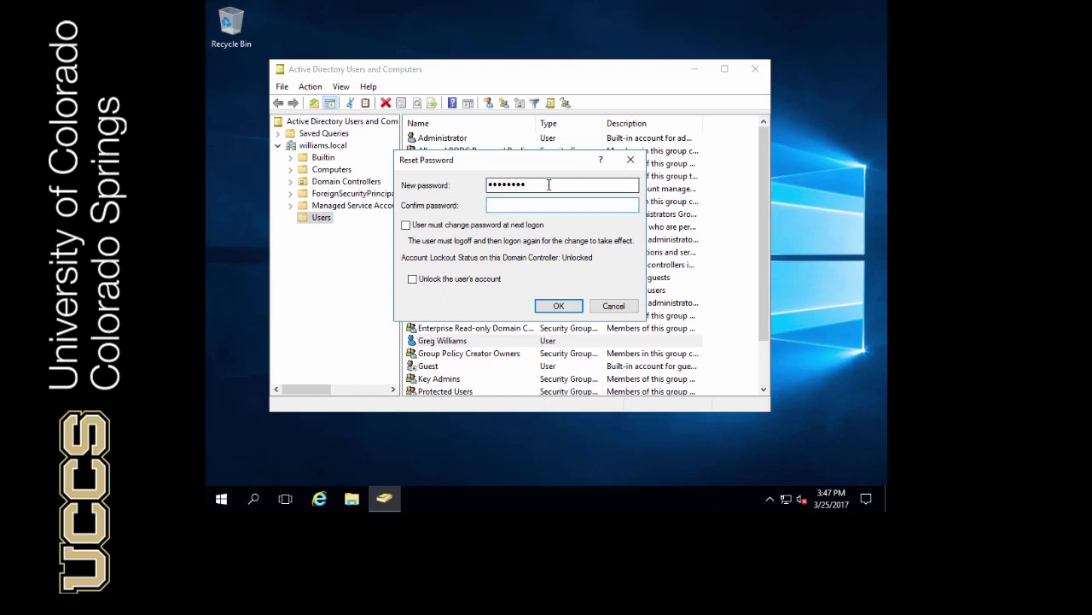
{"action": "type", "text": "••"}
{"action": "left_click", "coordinate": [556, 308]}
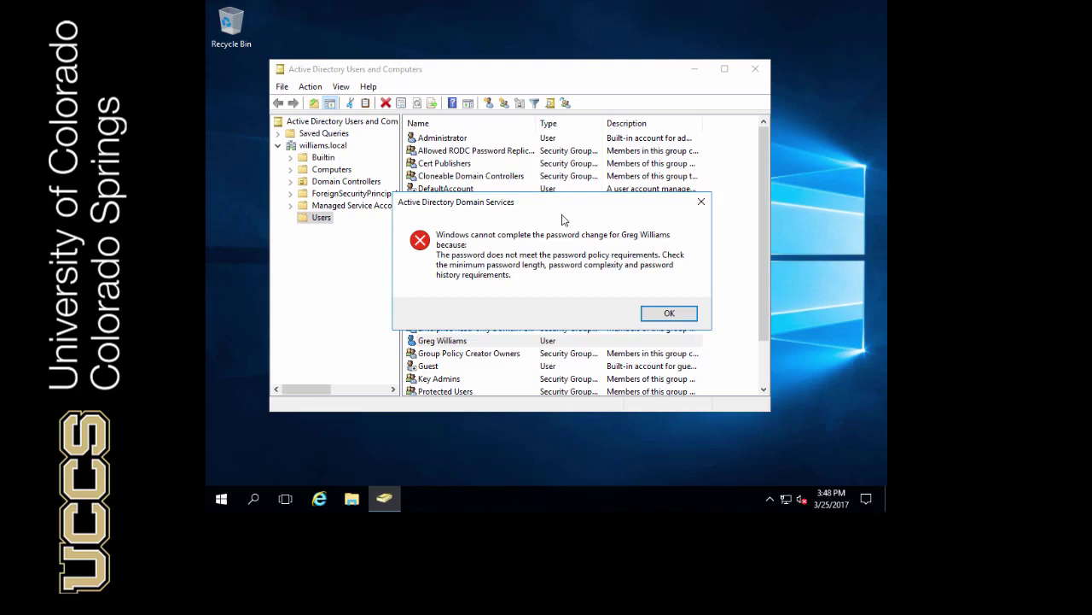
{"action": "left_click", "coordinate": [659, 317]}
{"action": "left_click", "coordinate": [754, 71]}
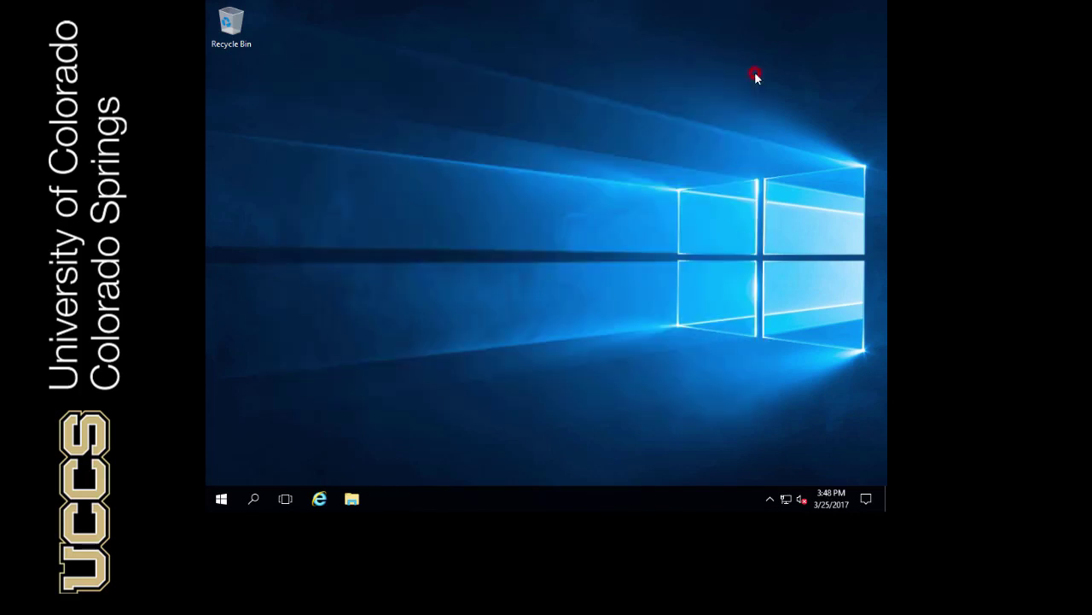
Open Command Prompt and force a Group Policy refresh with gpupdate /force
{"action": "left_click", "coordinate": [215, 500]}
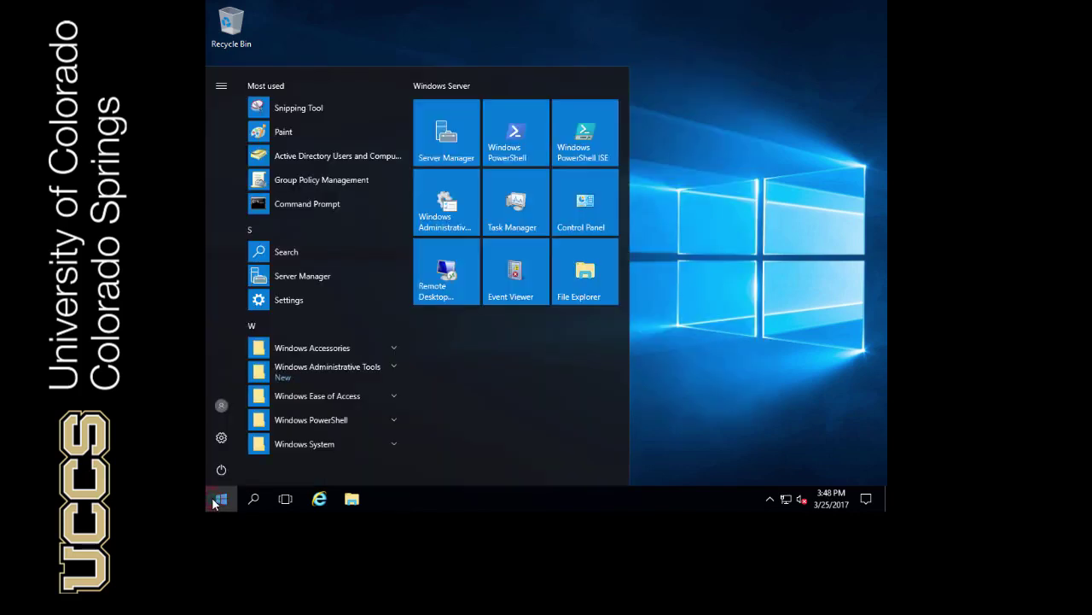
{"action": "left_click", "coordinate": [218, 501]}
{"action": "left_click", "coordinate": [219, 502]}
{"action": "type", "text": "cmd"}
{"action": "key", "text": "Return"}
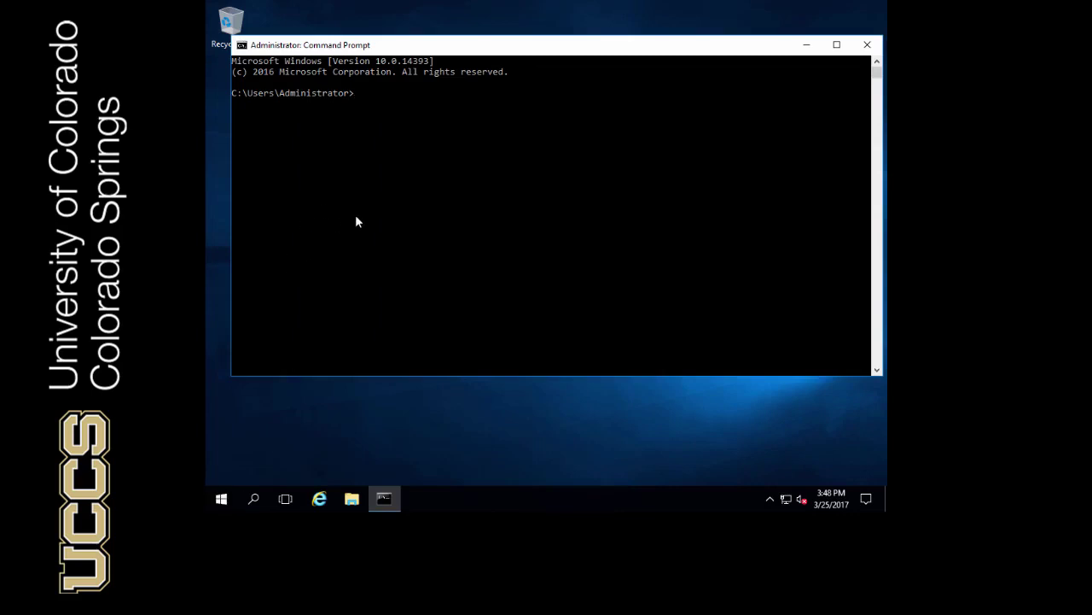
{"action": "type", "text": "gpupdate /force"}
{"action": "key", "text": "Return"}
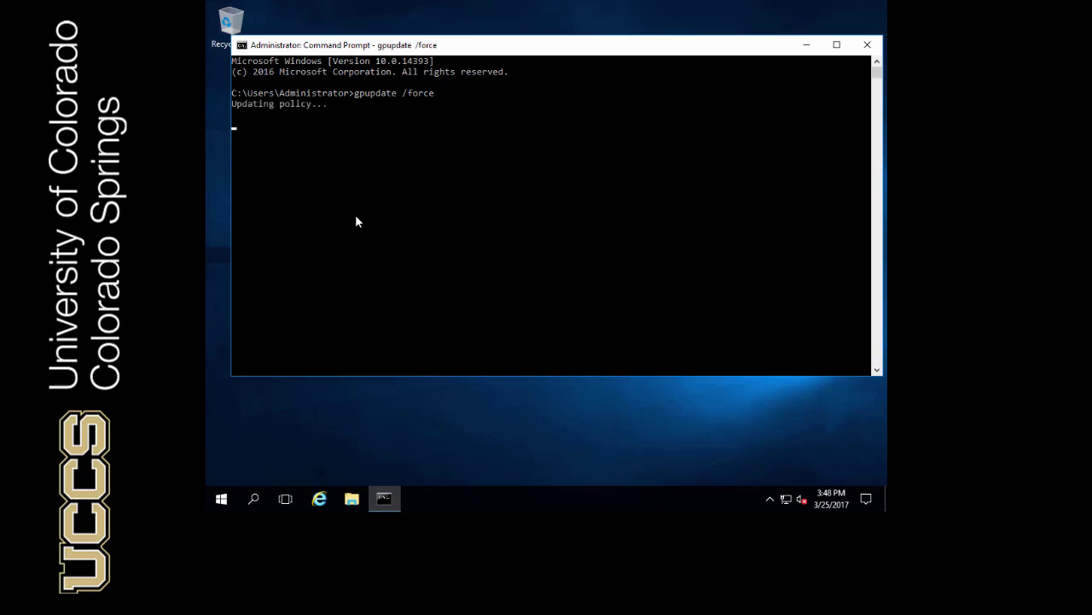